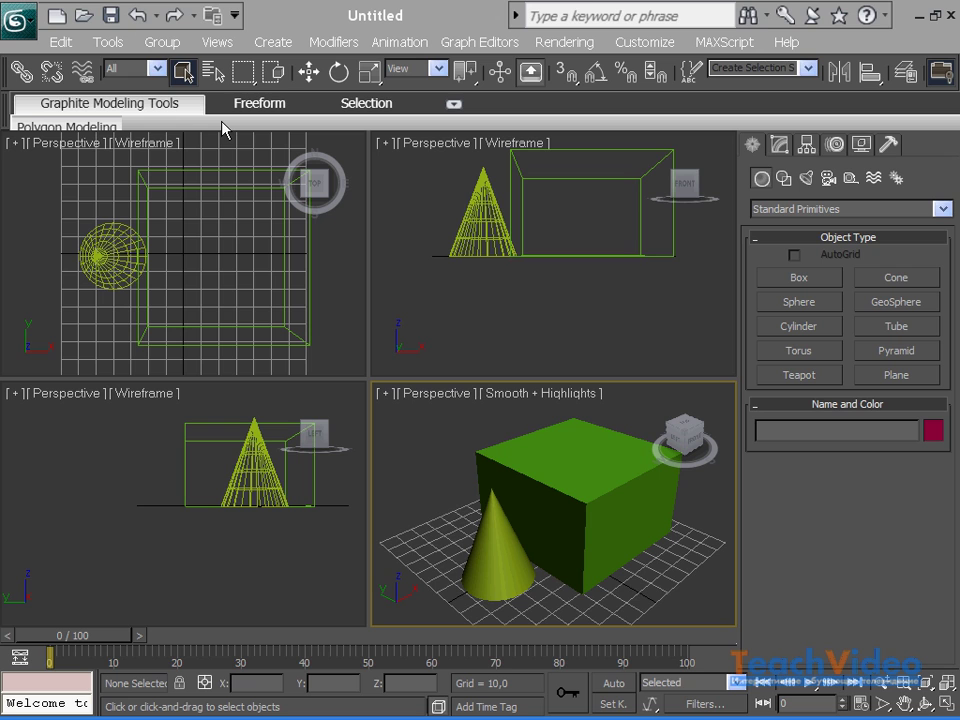
Step: Switch the perspective viewport's rendering level from Smooth + Highlights to Wireframe
click(219, 43)
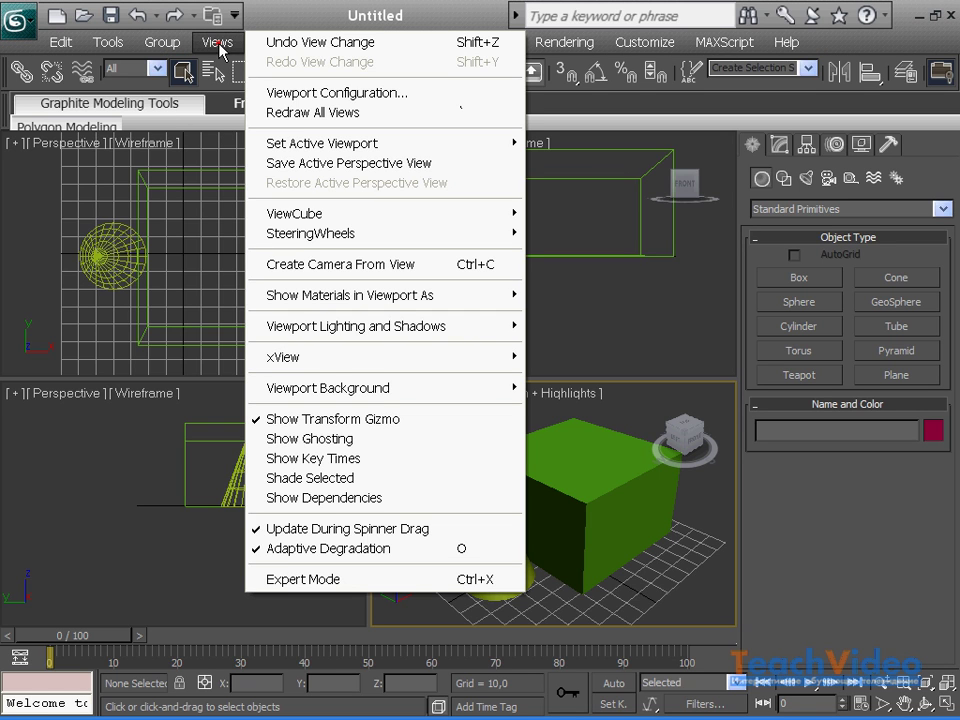
click(284, 93)
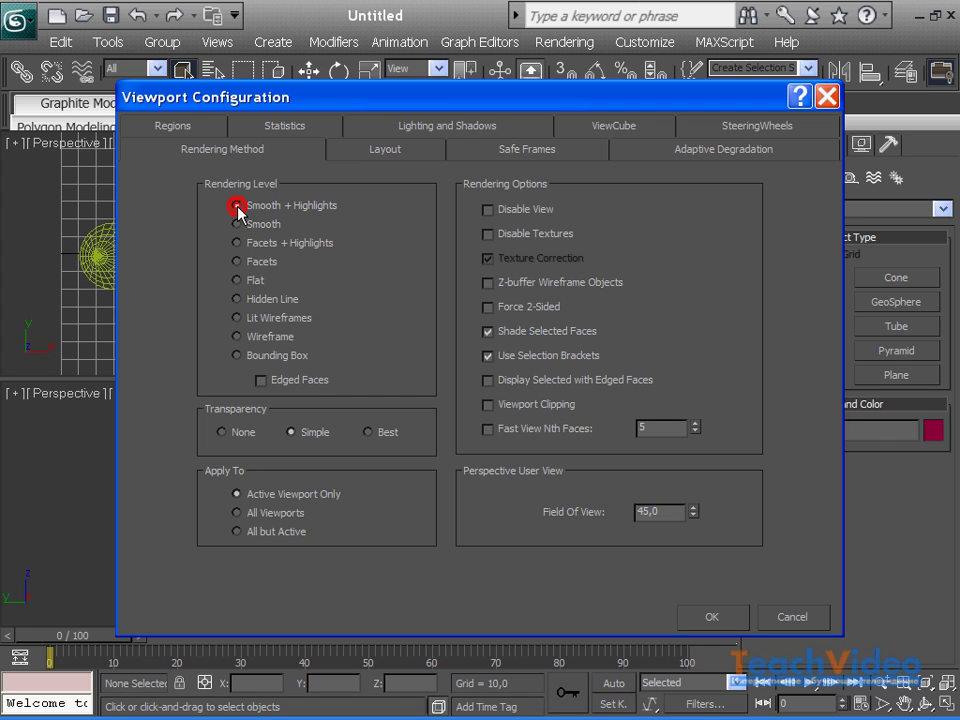
click(712, 618)
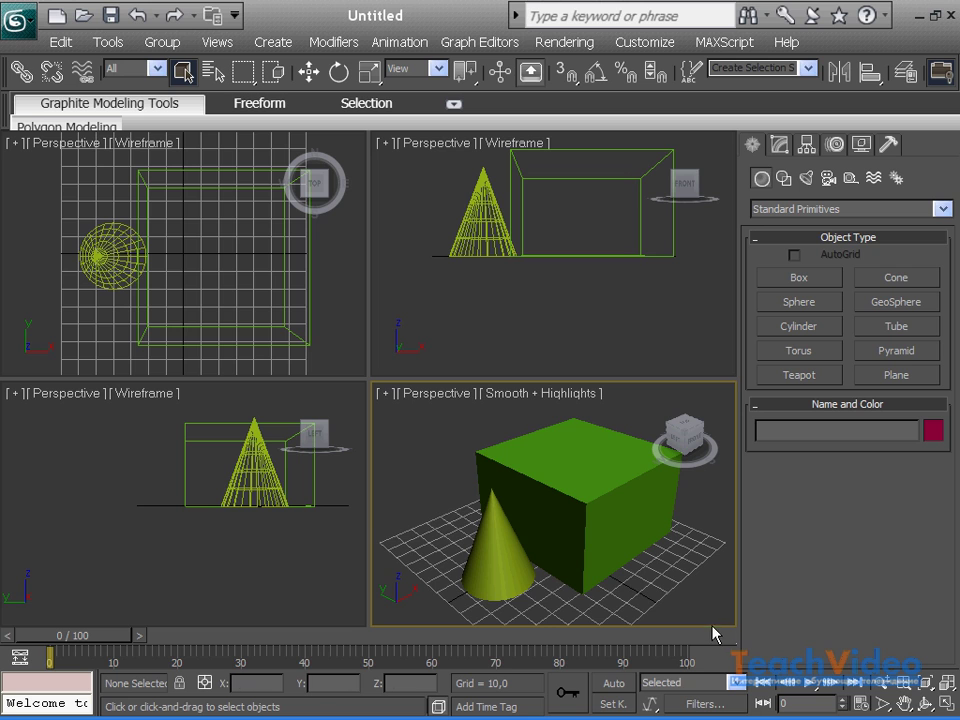
click(218, 44)
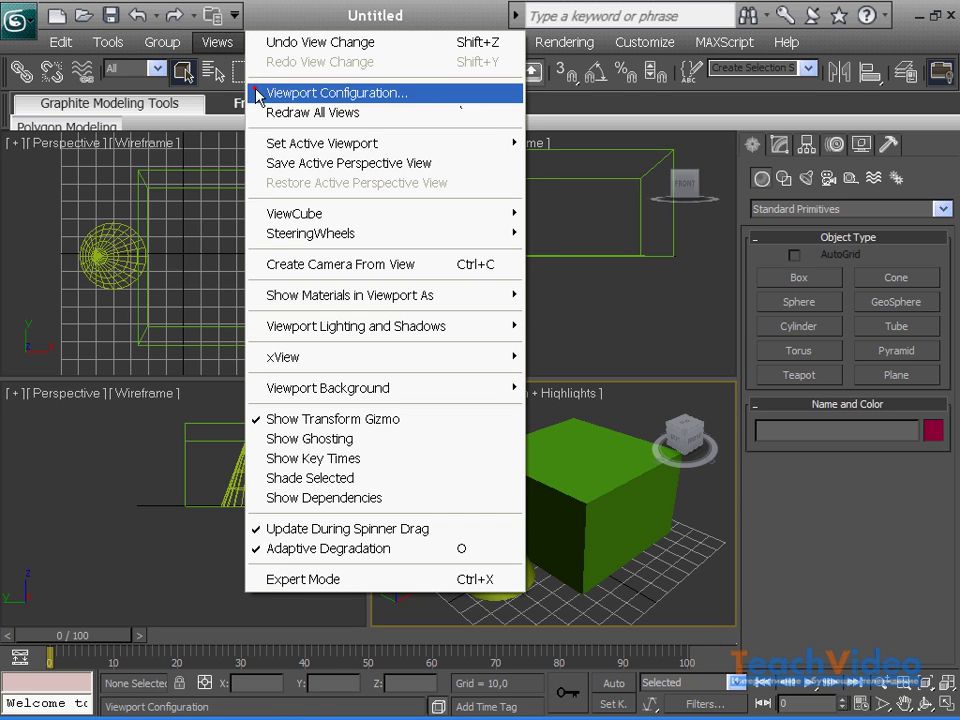
click(257, 92)
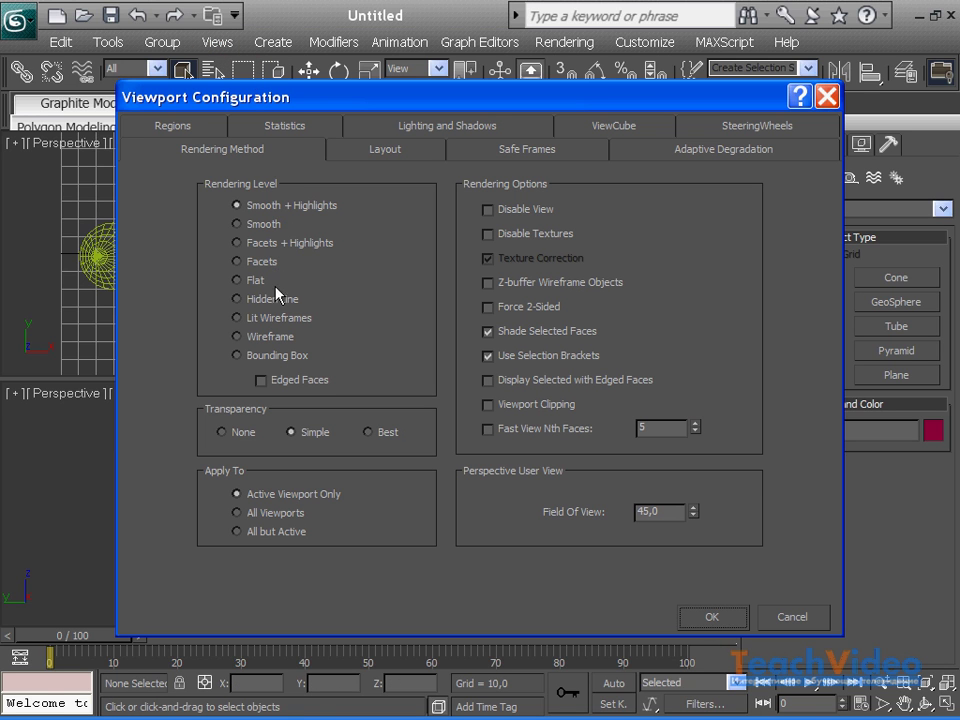
click(237, 336)
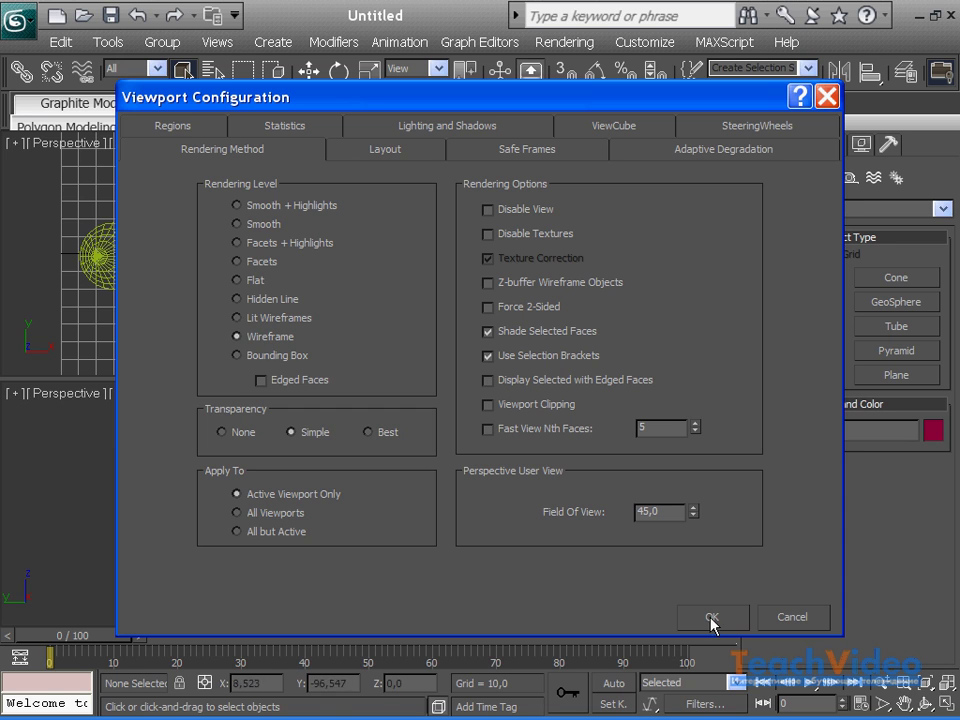
click(711, 617)
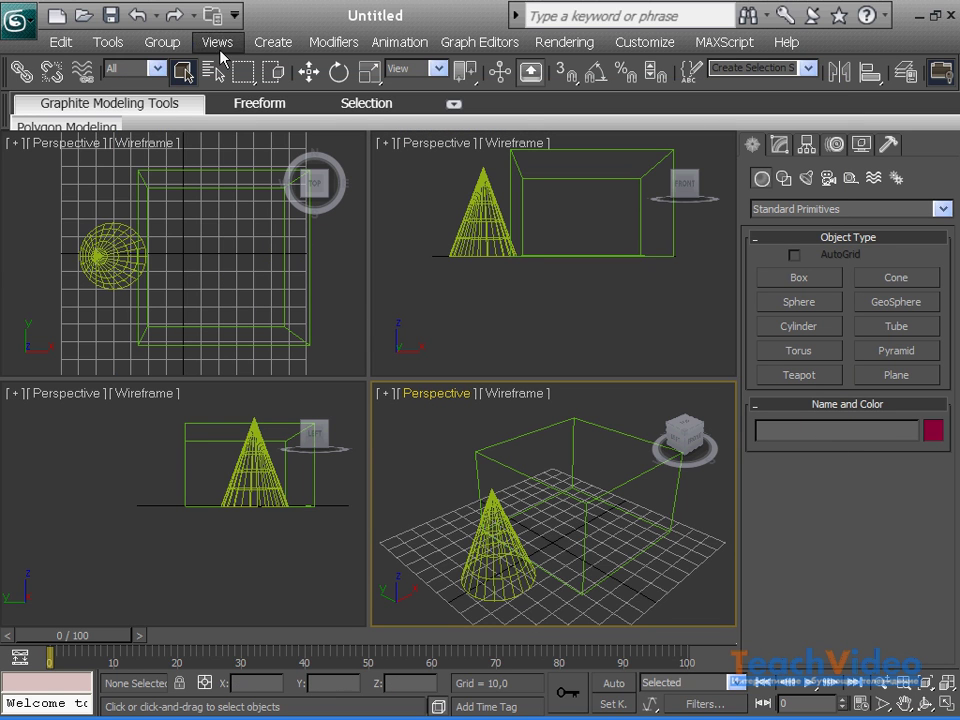
Step: Reopen Viewport Configuration and select the Smooth rendering level
click(218, 44)
click(268, 92)
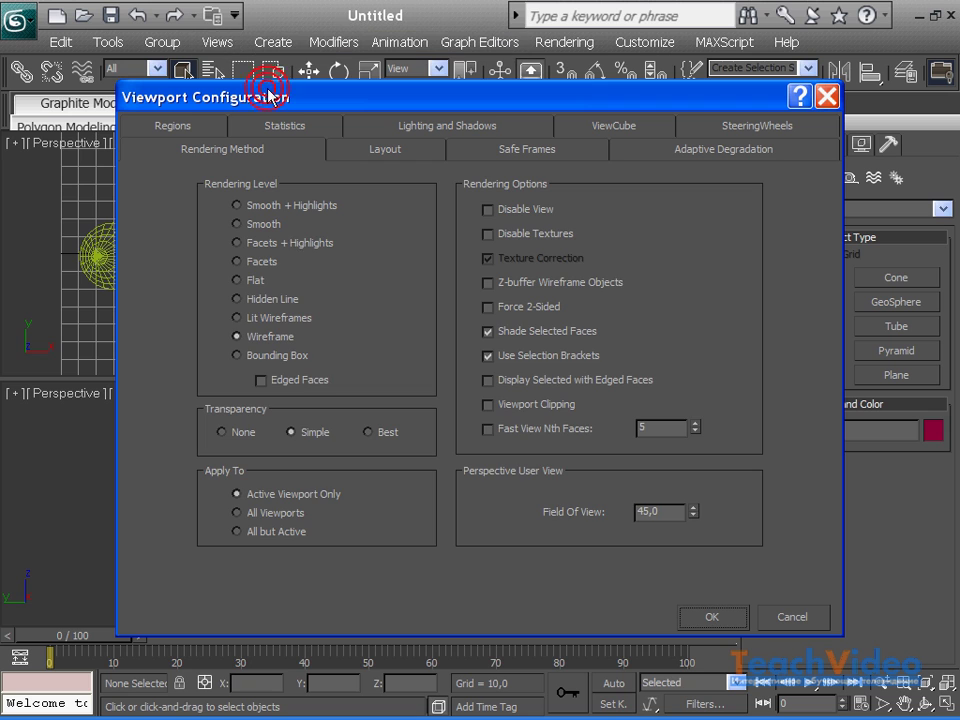
click(253, 223)
Step: Apply Smooth shading, then switch the perspective viewport to Facets + Highlights
click(692, 617)
click(218, 42)
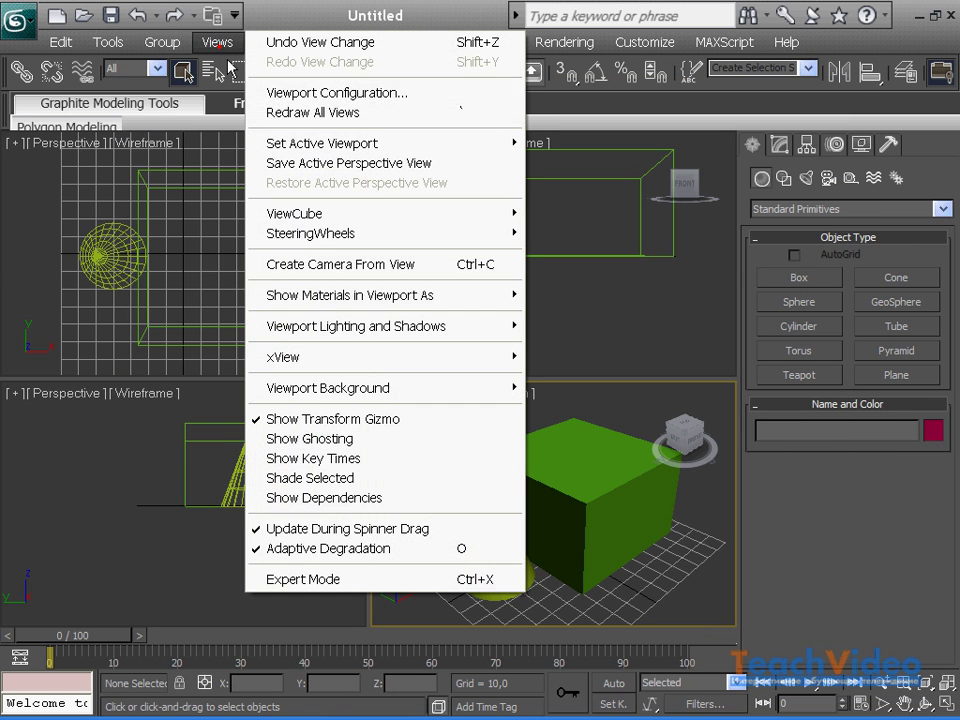
click(259, 92)
click(268, 244)
click(716, 622)
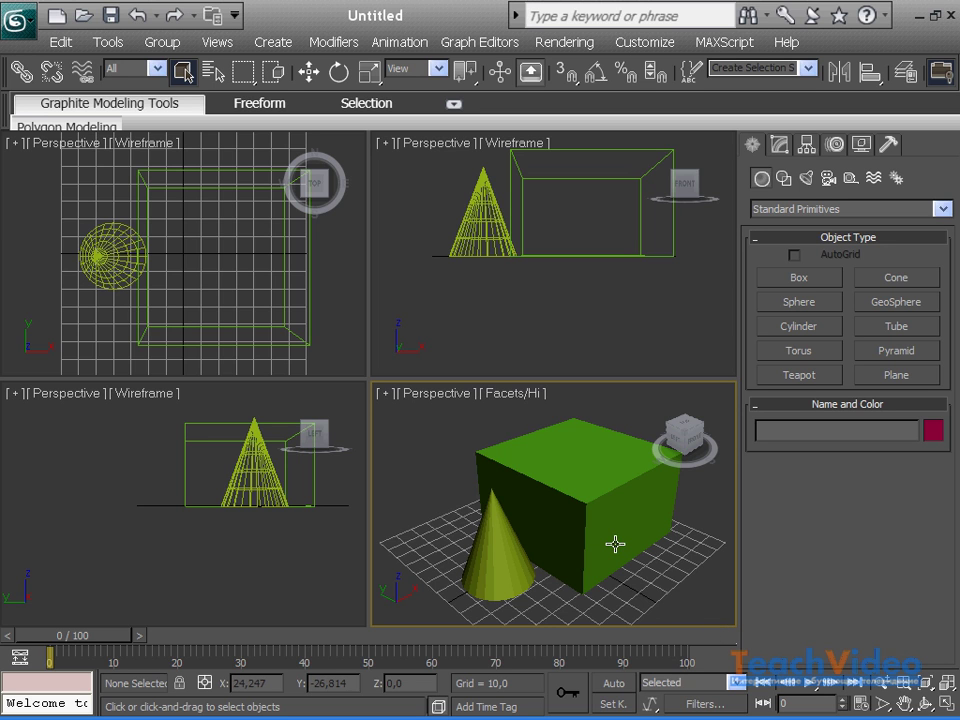
Step: Set the perspective rendering level to Facets, then to Lit Wireframes
click(217, 42)
click(263, 93)
click(268, 261)
click(709, 617)
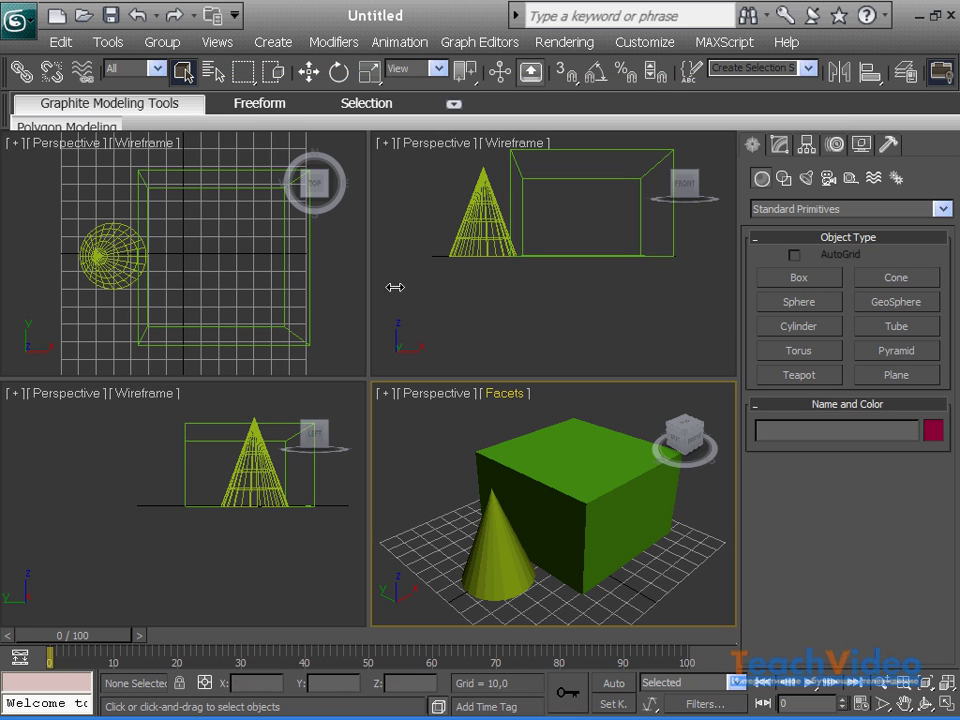
click(220, 44)
click(268, 93)
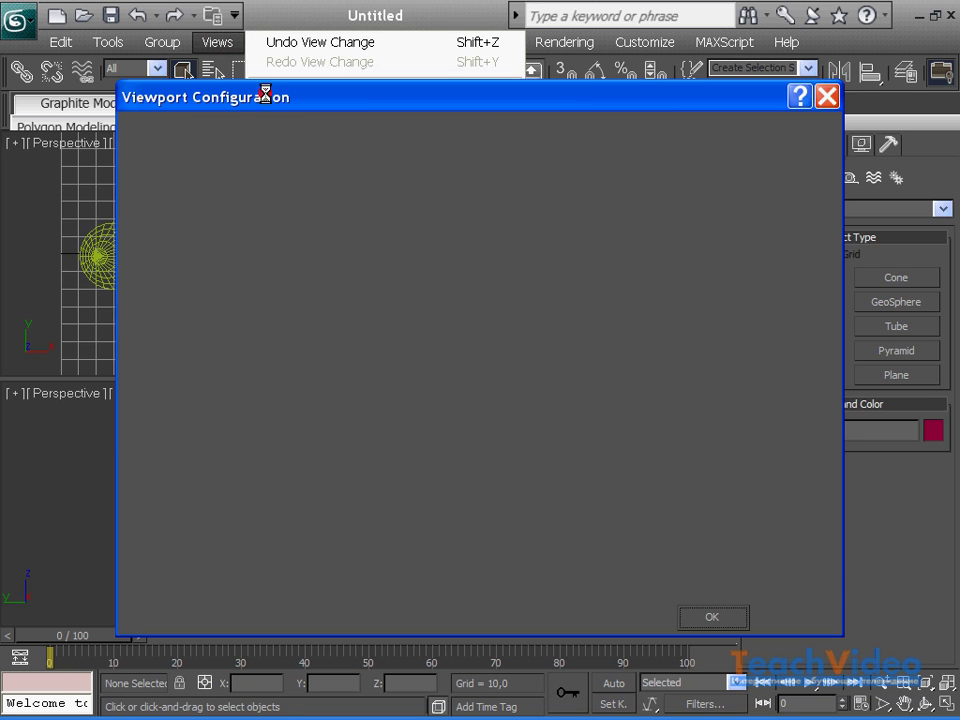
click(237, 317)
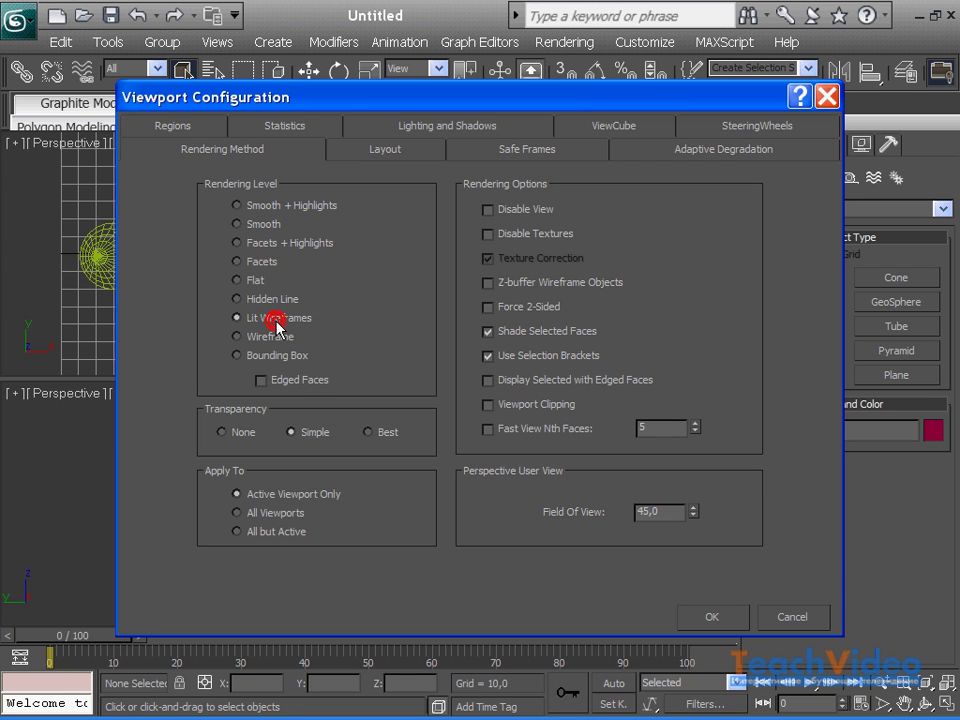
click(718, 622)
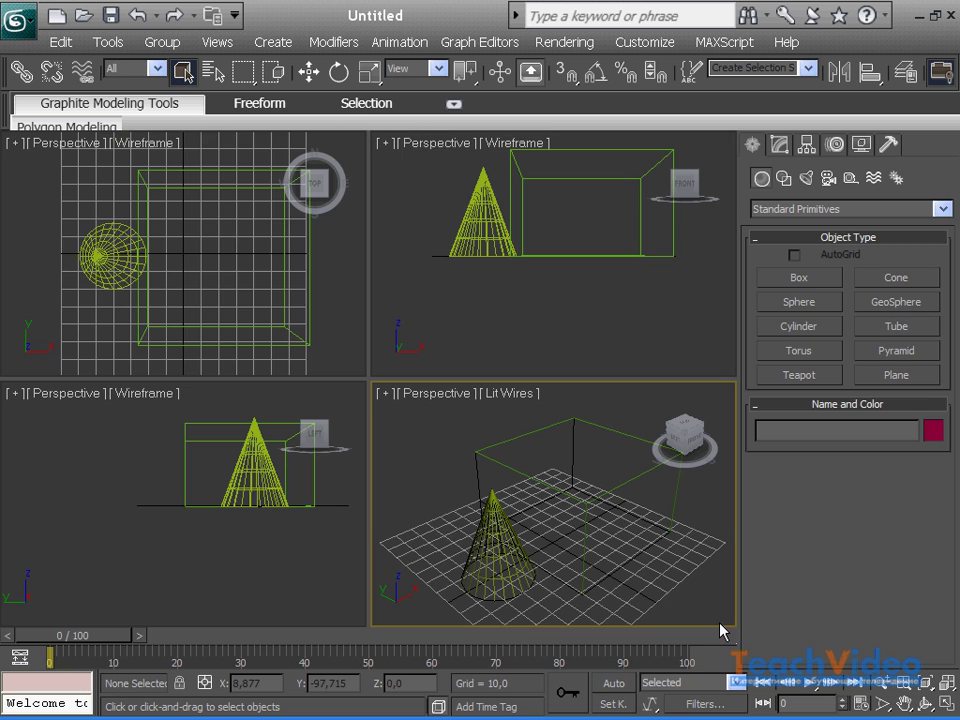
Step: Set the perspective viewport to display objects as Bounding Box
click(222, 45)
click(276, 93)
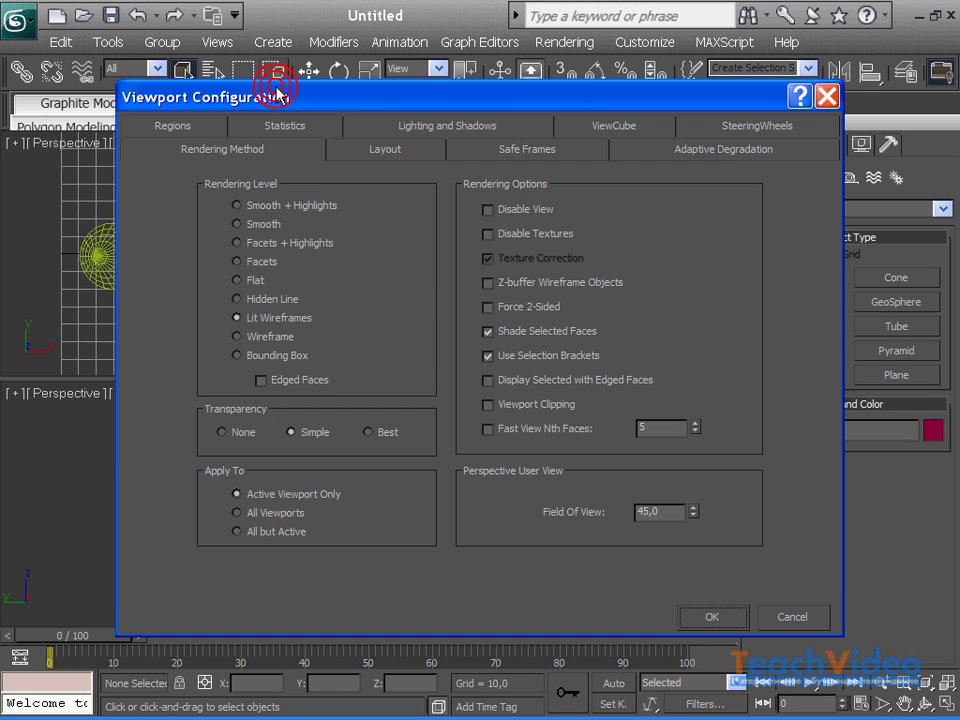
click(272, 356)
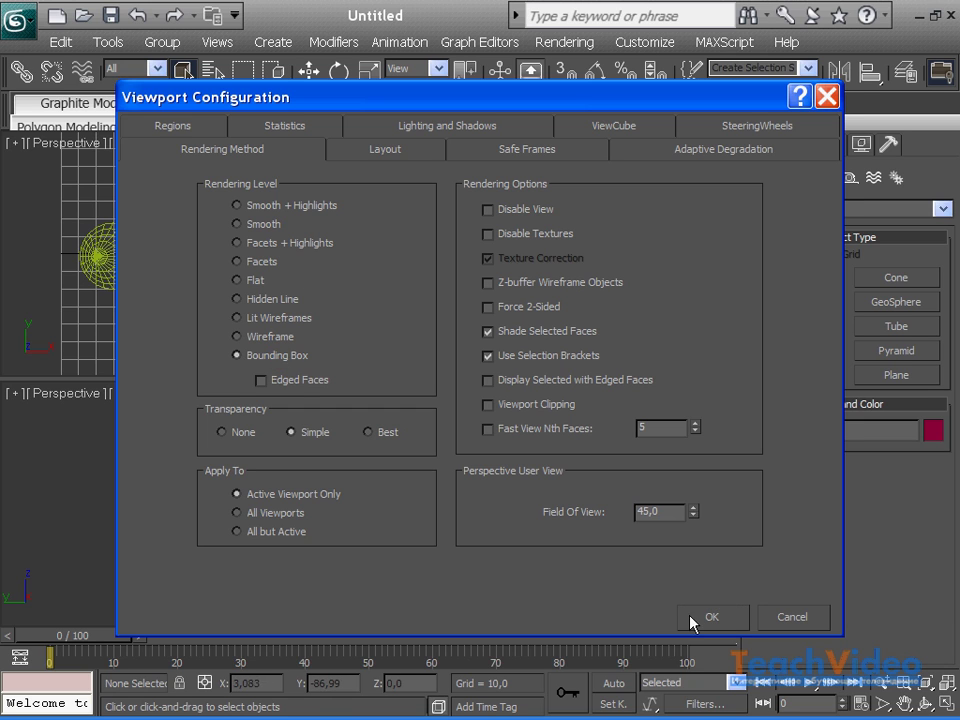
click(702, 618)
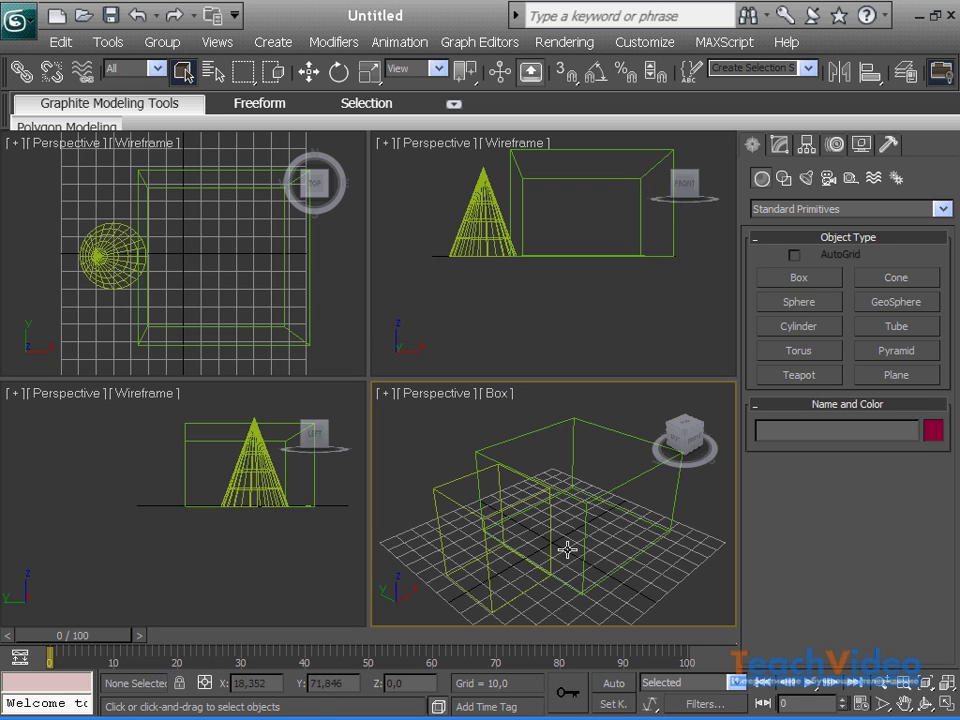
Step: Restore Smooth + Highlights shading in the perspective view and select the green Box01
click(221, 45)
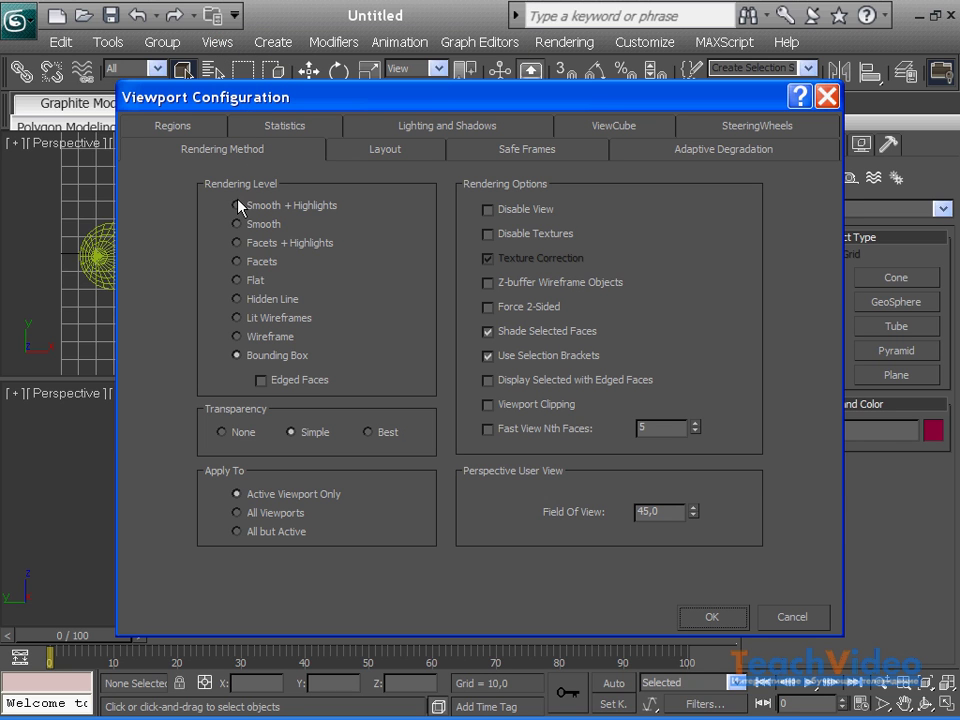
click(237, 205)
click(706, 618)
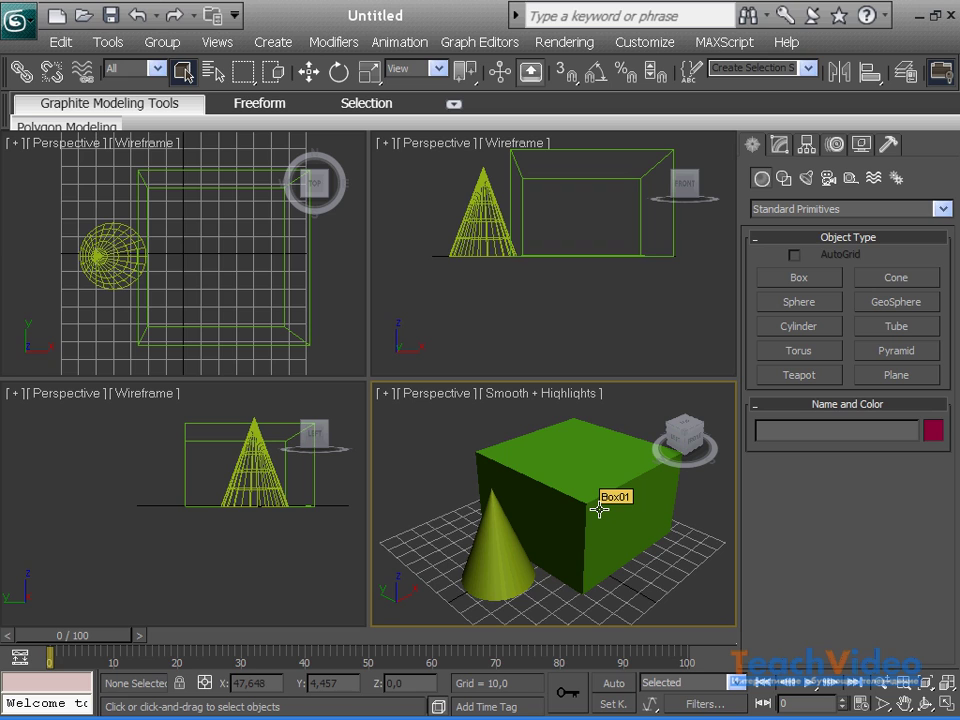
click(598, 510)
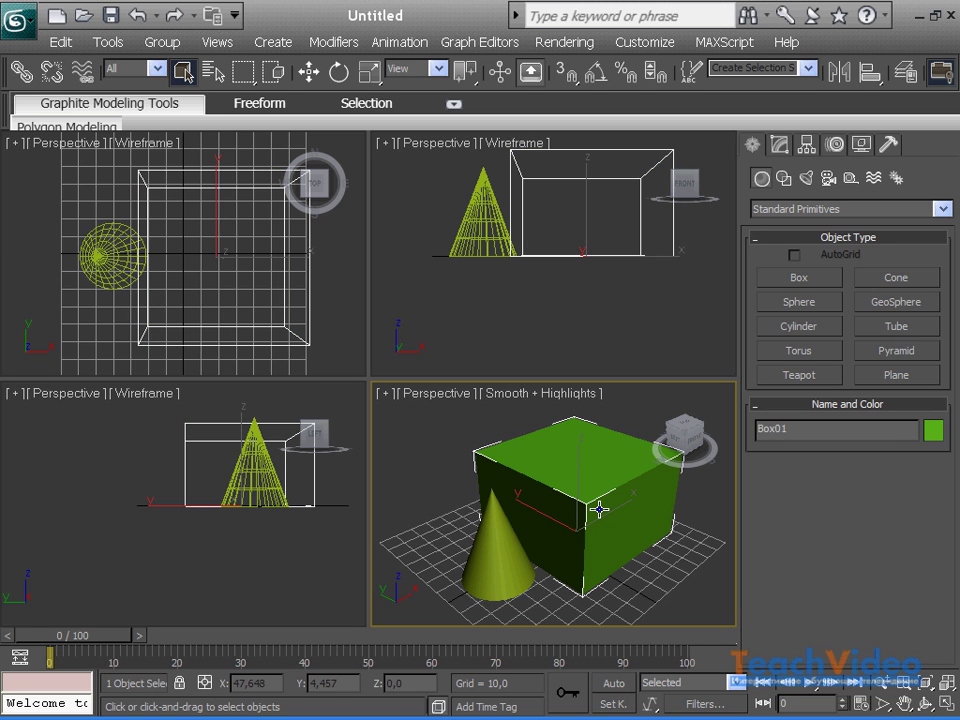
Step: Turn on Display as Box in Box01's Object Properties
right_click(601, 506)
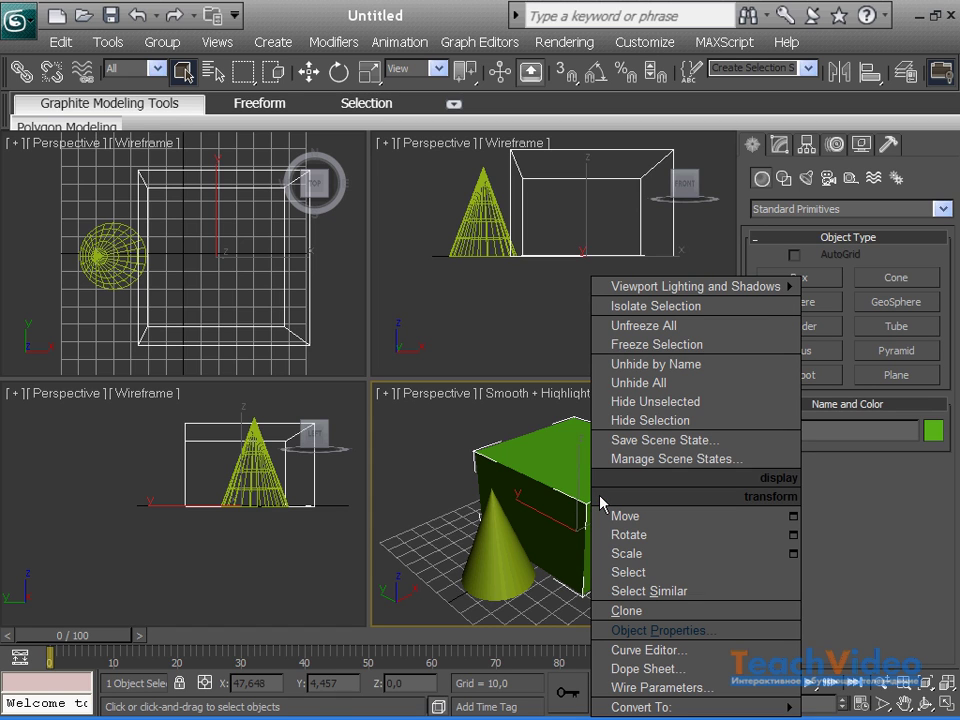
click(661, 640)
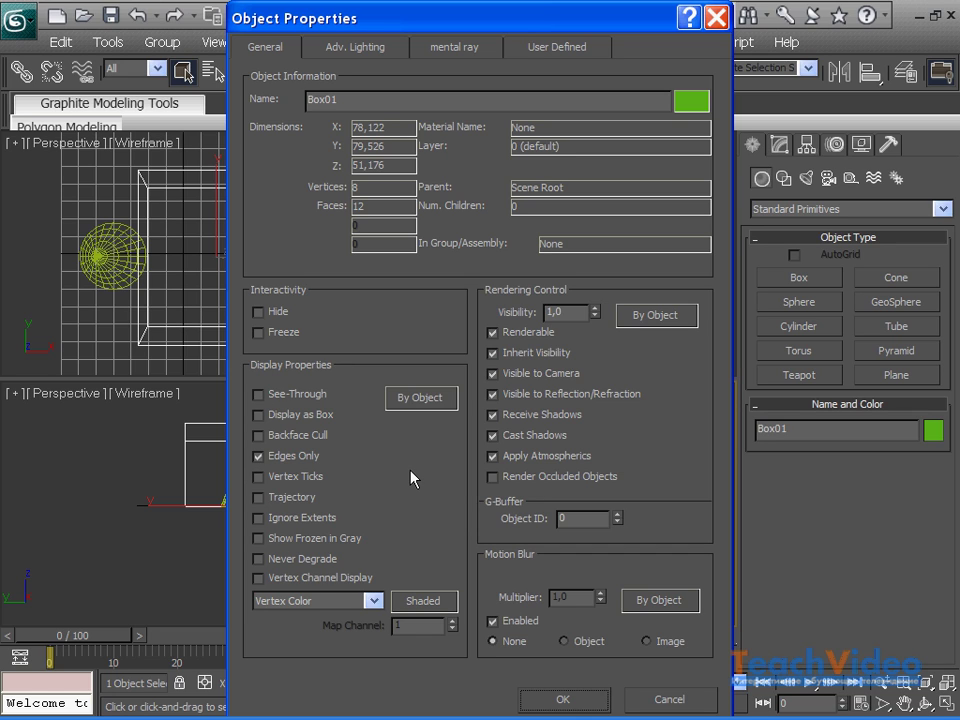
click(259, 415)
click(556, 700)
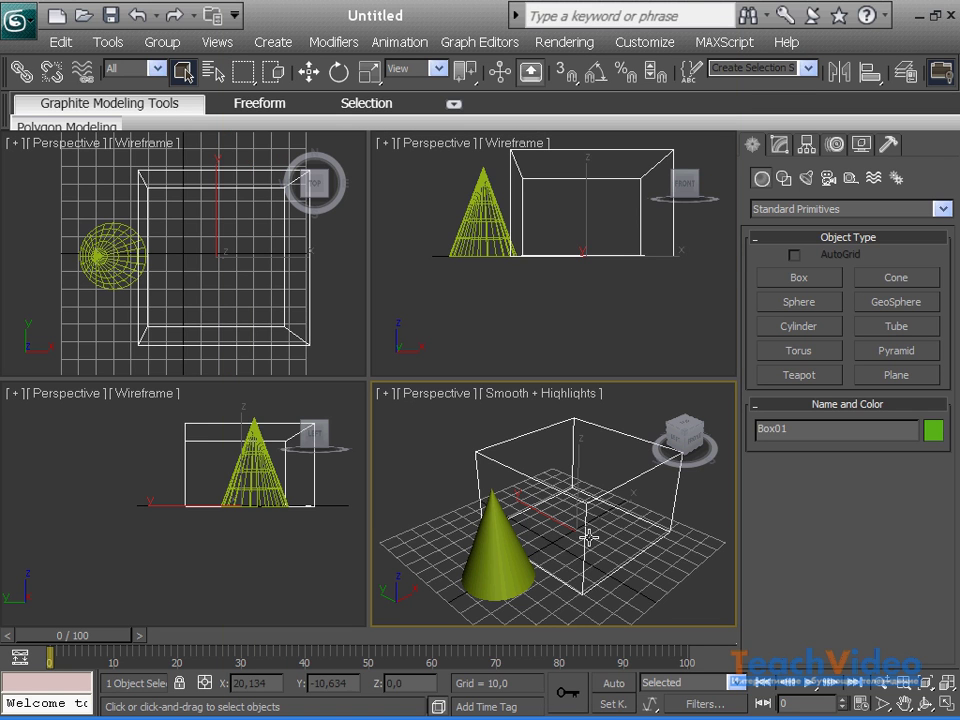
Step: Turn Display as Box off and enable Backface Cull for Box01
right_click(589, 497)
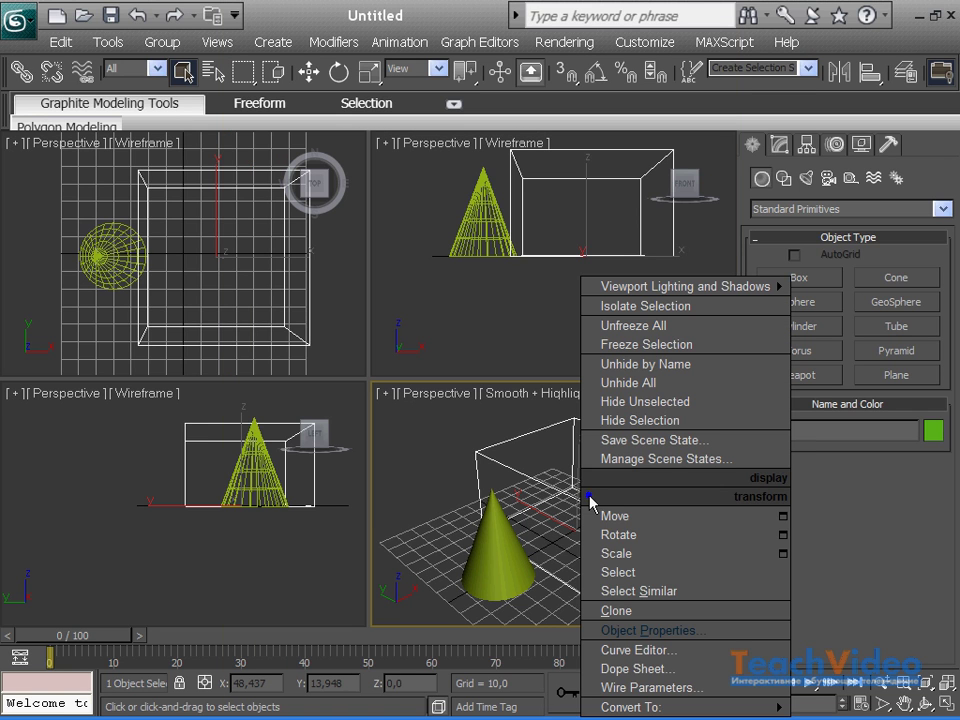
click(636, 631)
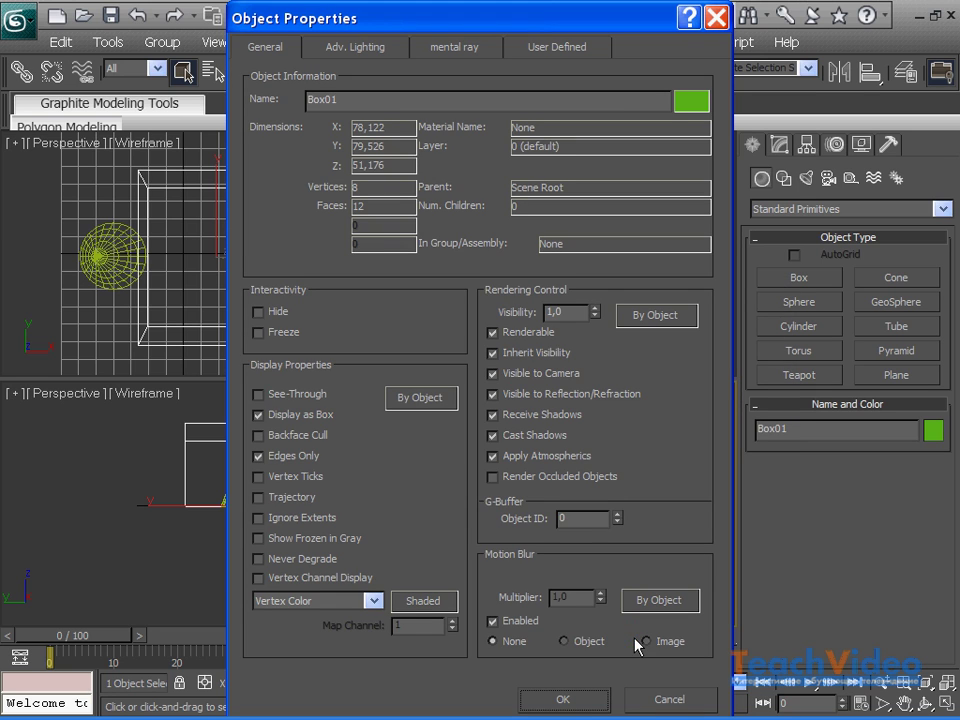
click(258, 414)
click(258, 435)
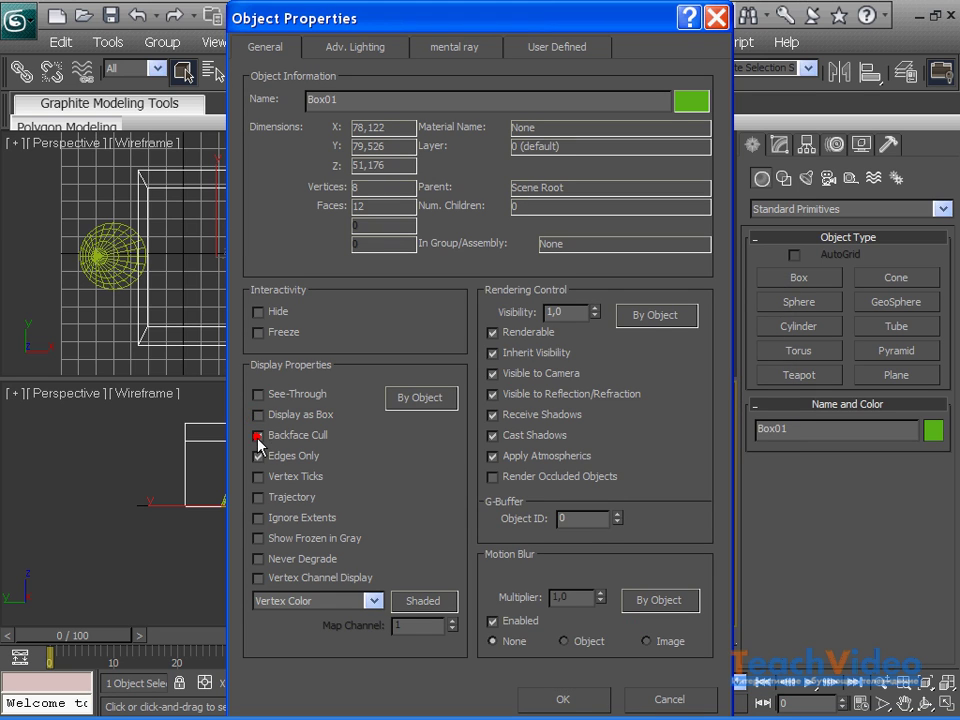
click(576, 706)
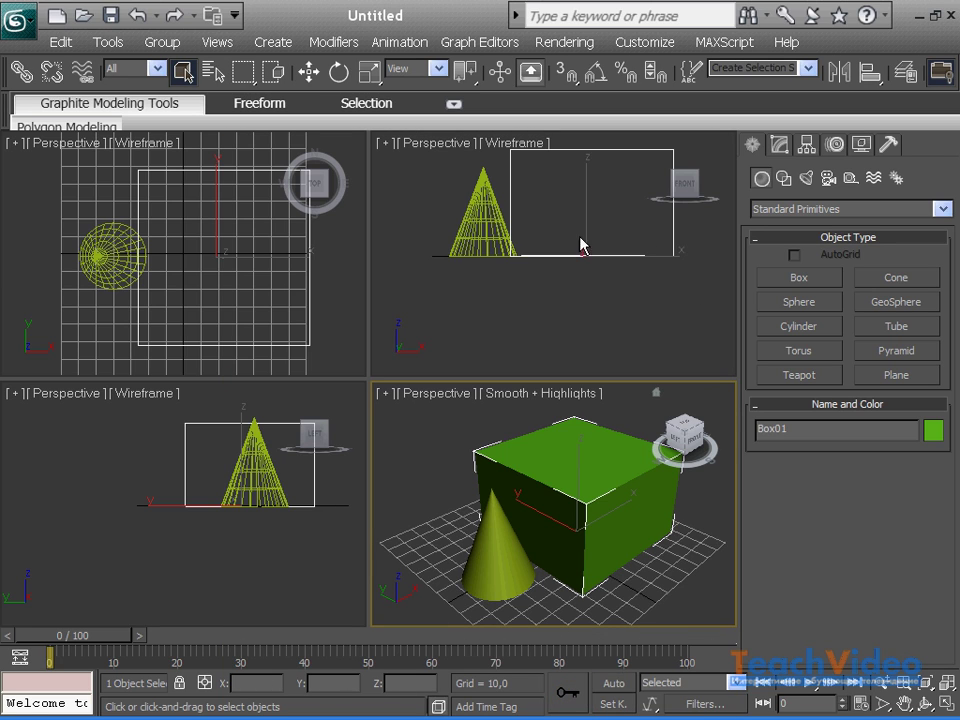
Step: Turn off Backface Cull and Edges Only in Box01's Object Properties
right_click(604, 521)
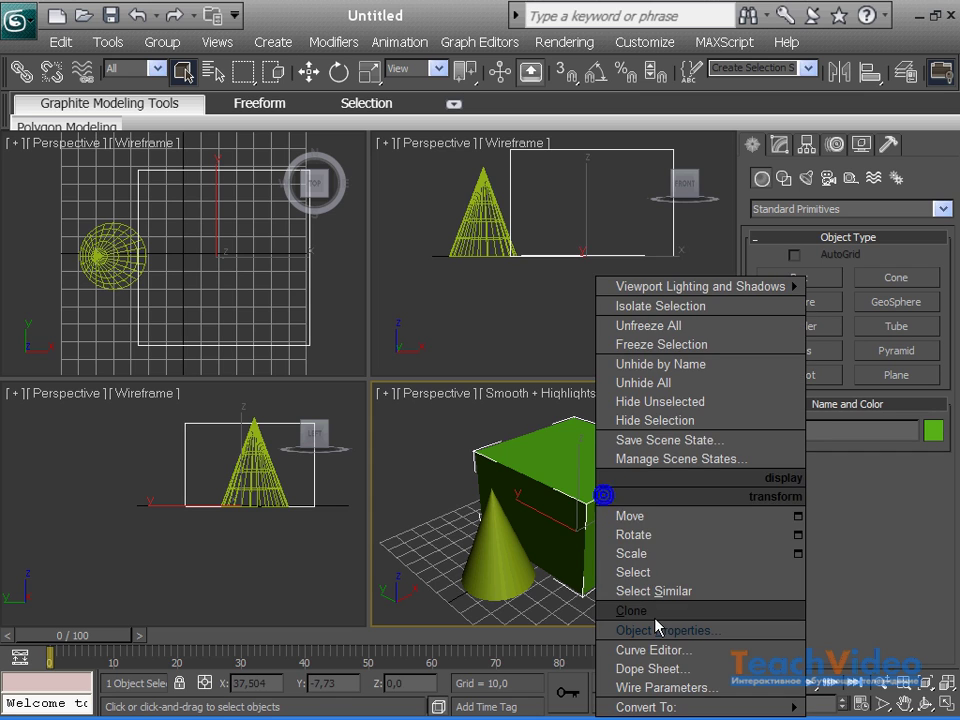
click(652, 628)
click(257, 437)
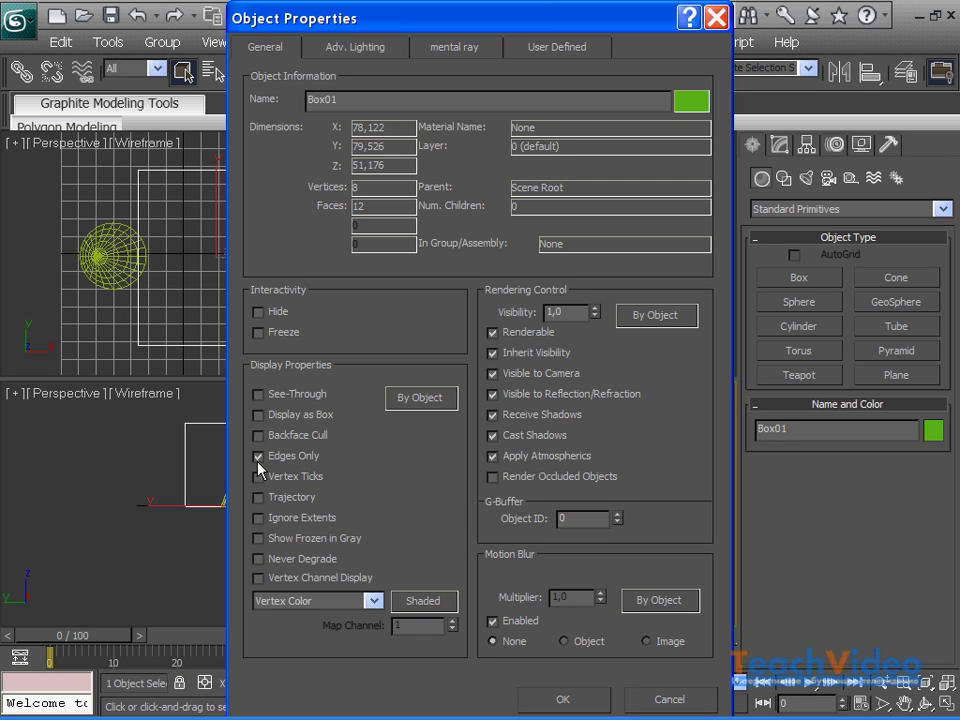
click(258, 456)
click(558, 702)
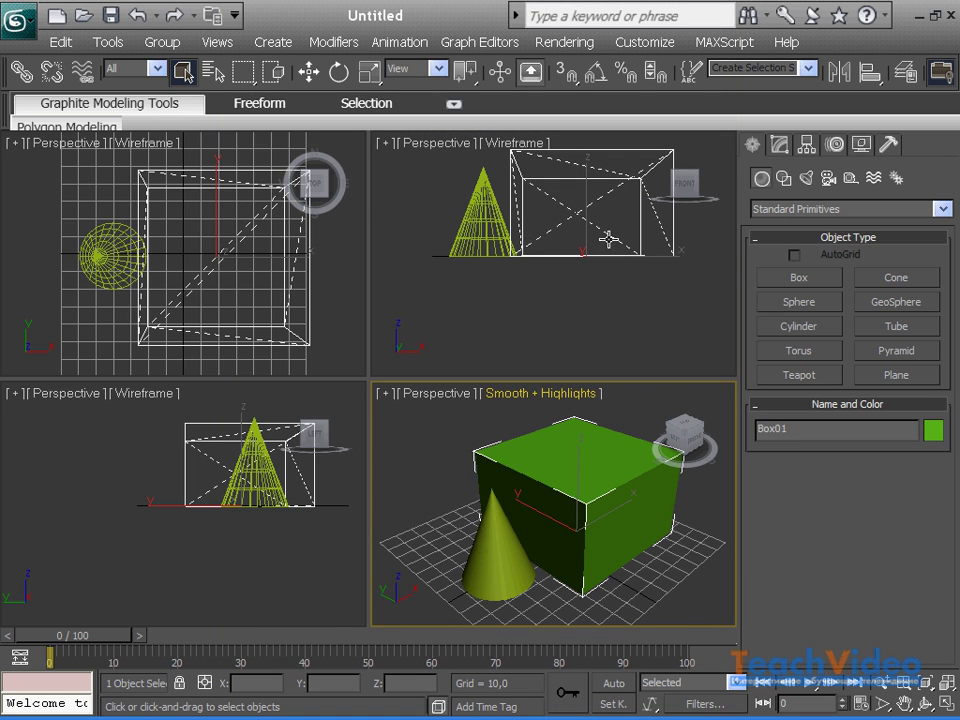
Step: Re-enable Edges Only and turn on Vertex Ticks for Box01
right_click(583, 505)
click(640, 630)
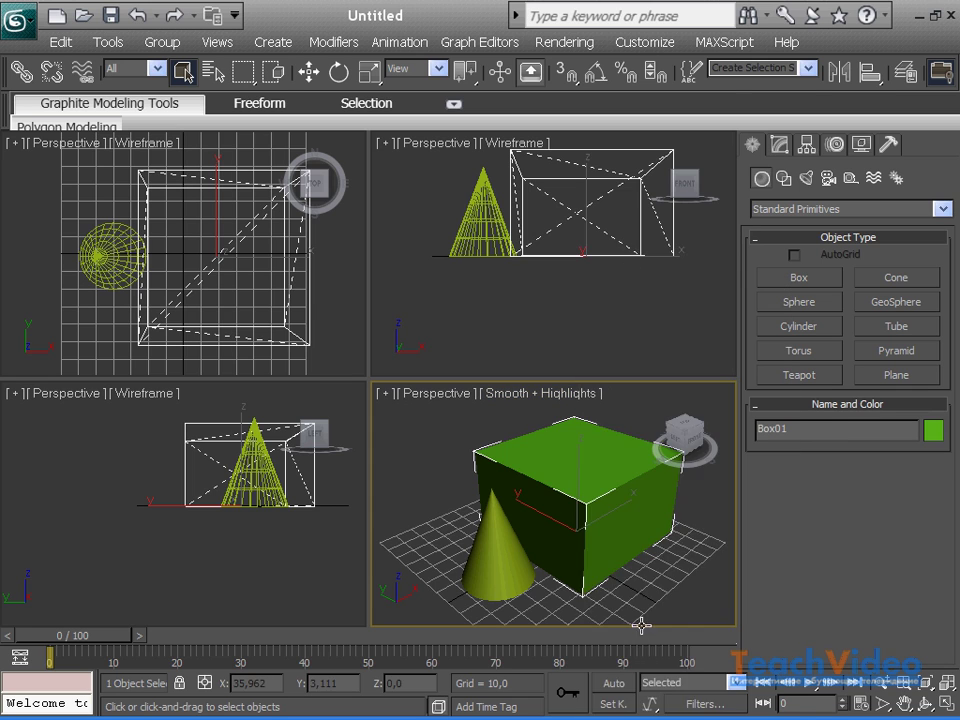
click(258, 455)
click(258, 476)
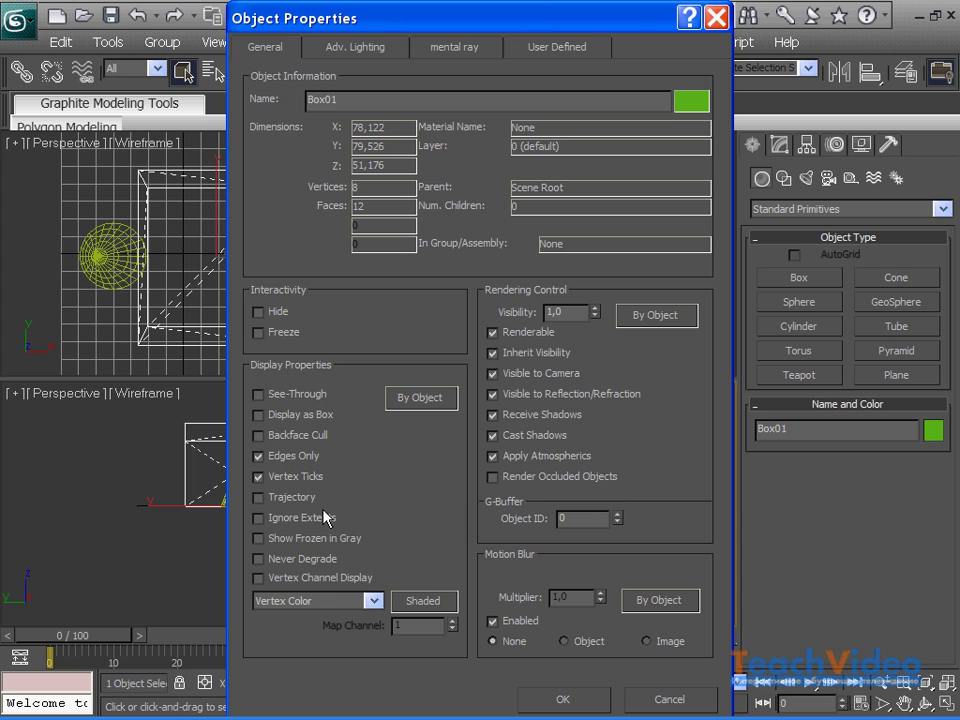
click(563, 699)
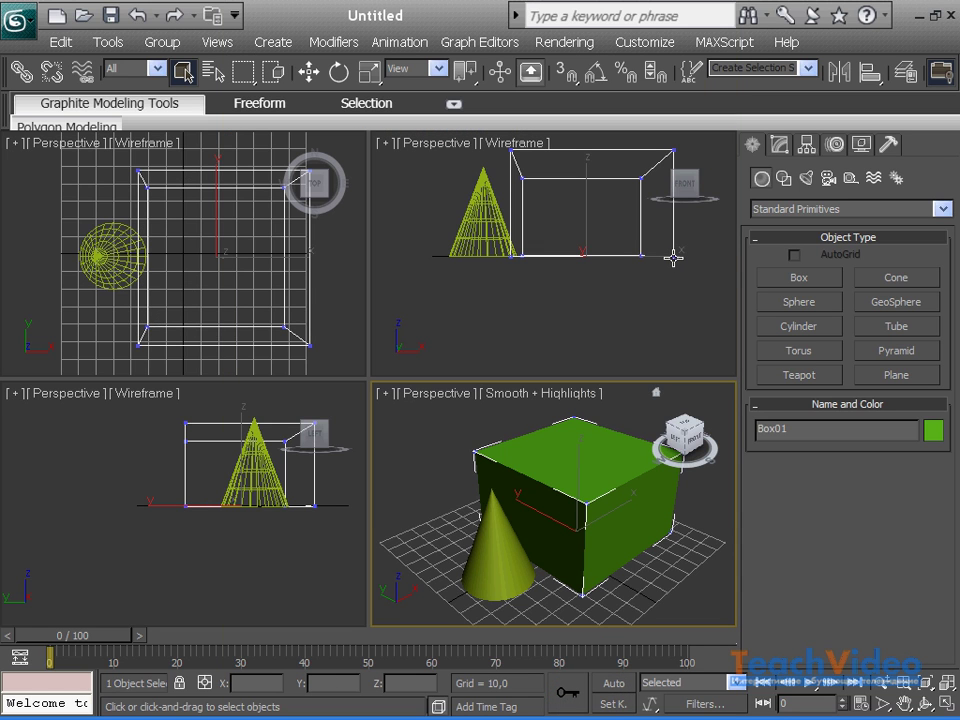
Step: Turn off Vertex Ticks and enable Trajectory display for Box01
right_click(619, 487)
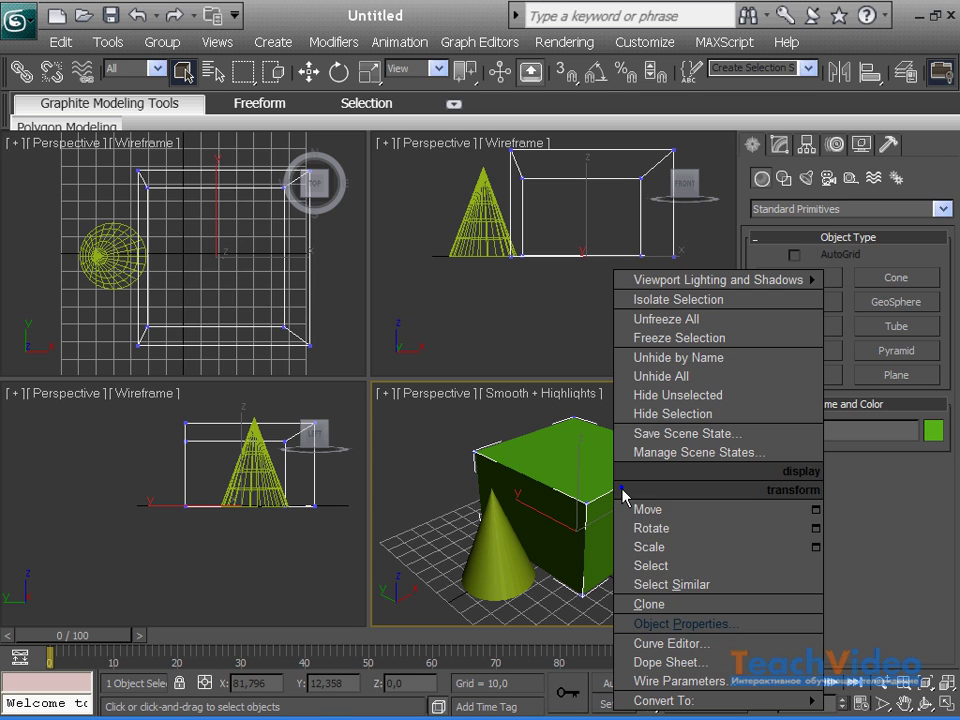
click(666, 623)
click(259, 497)
click(259, 476)
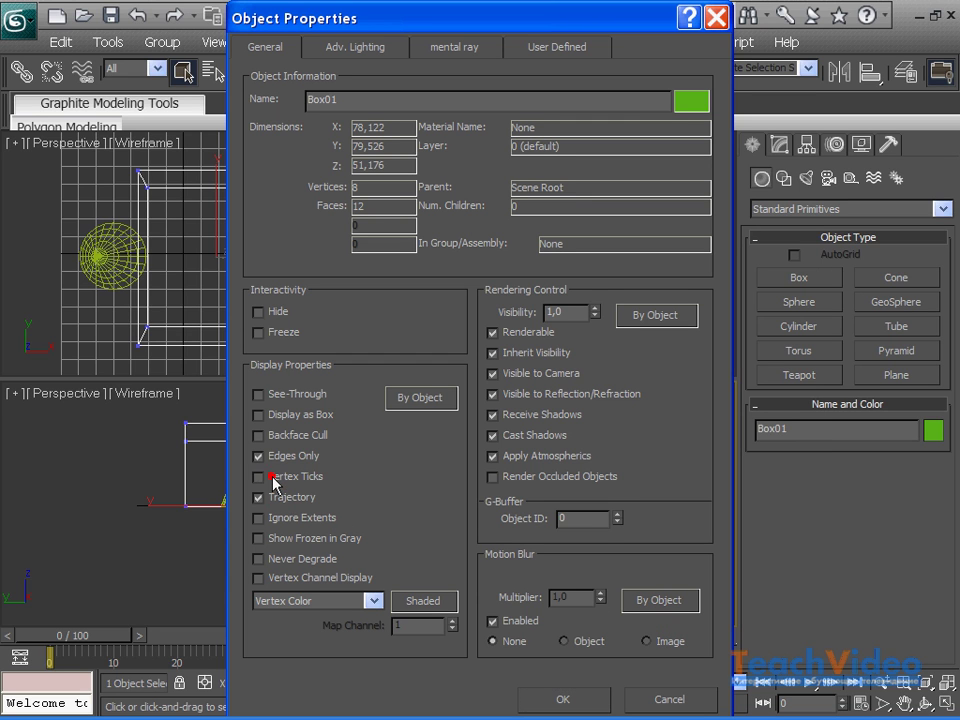
click(557, 697)
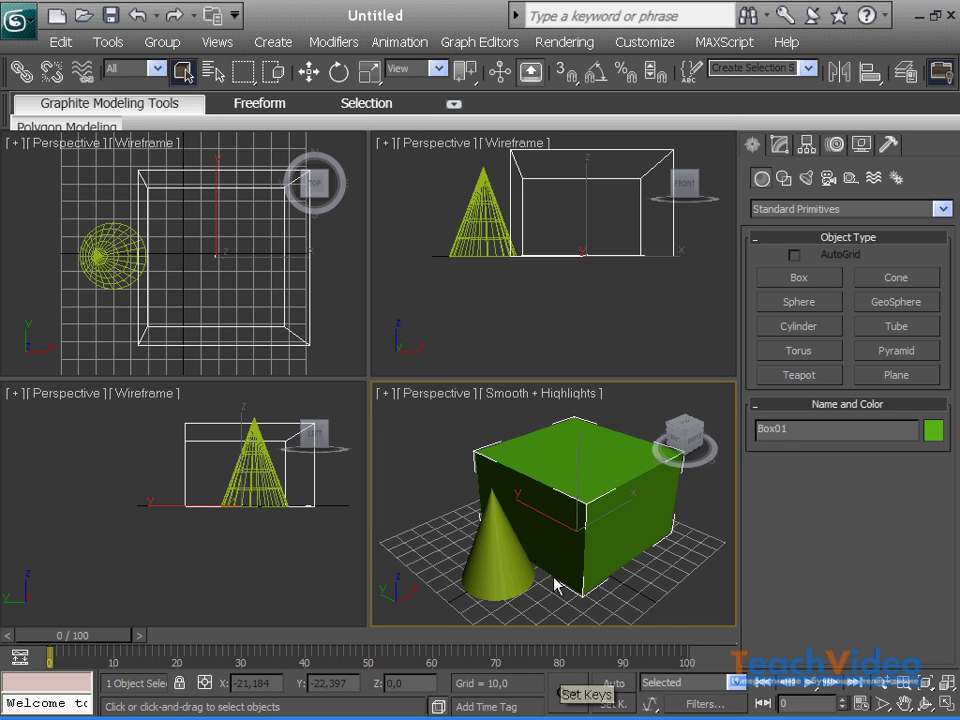
Step: Turn off Trajectory and make Box01 see-through
right_click(570, 510)
click(614, 630)
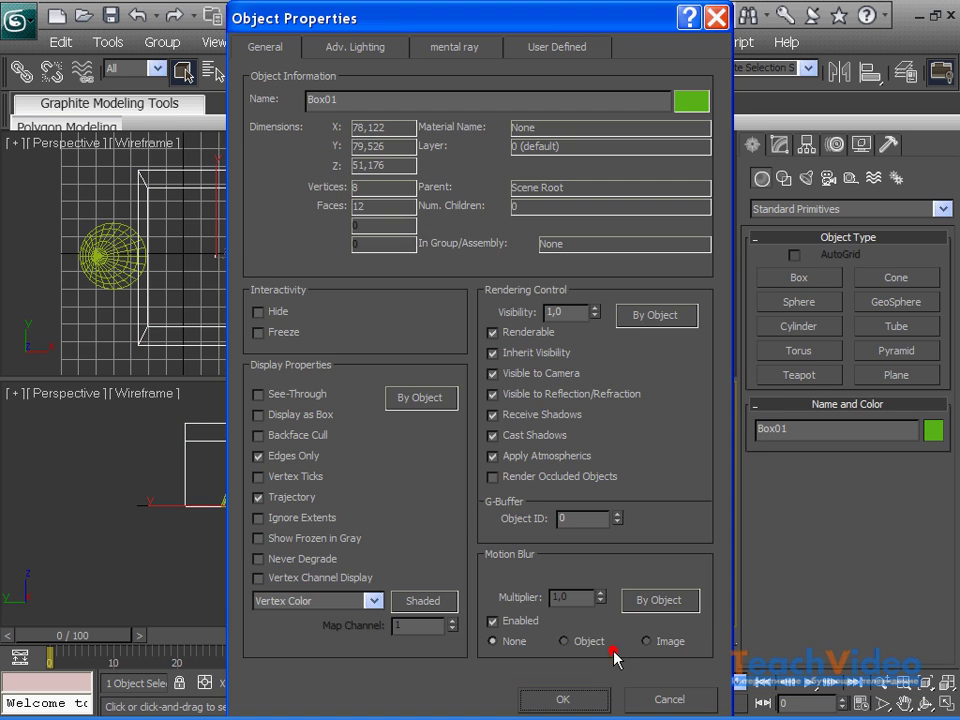
click(262, 497)
click(566, 698)
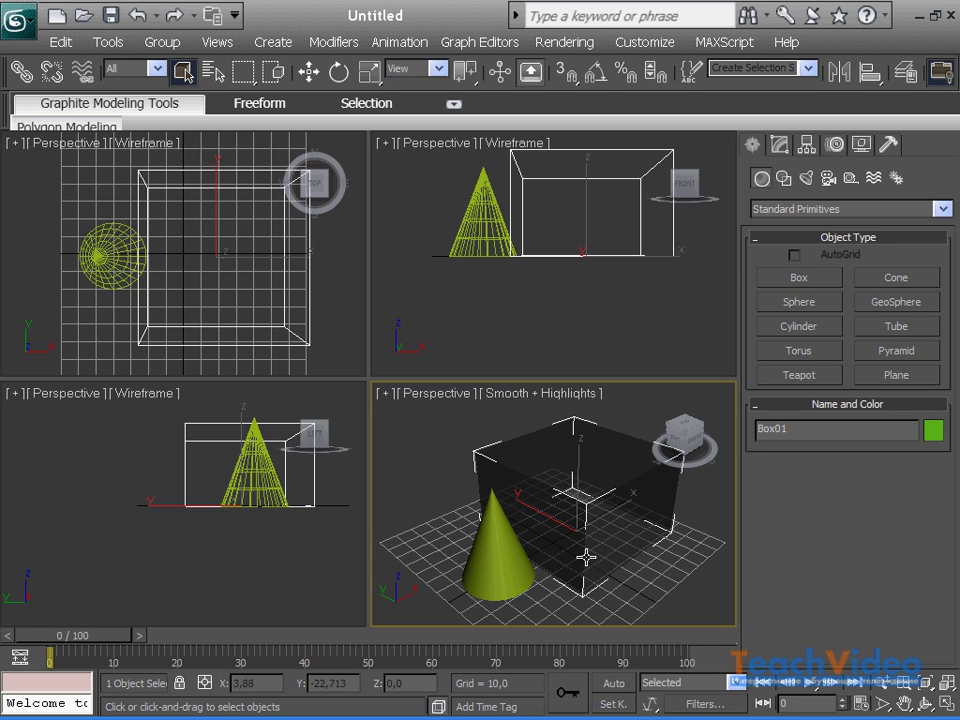
Step: Turn off See-Through and enable Ignore Extents for Box01
right_click(582, 502)
click(609, 630)
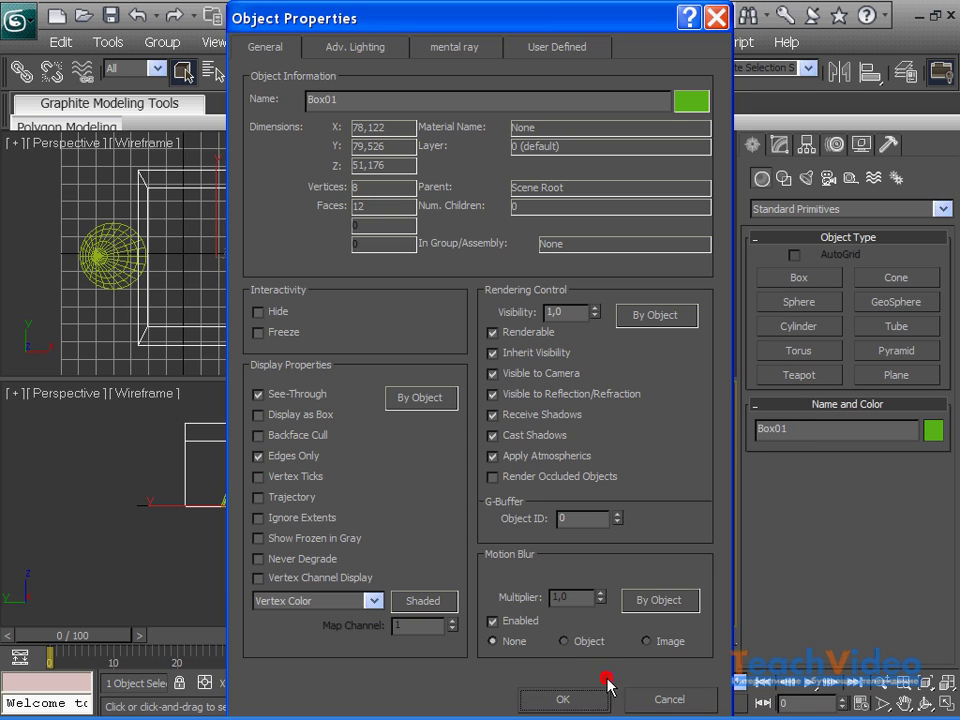
click(259, 394)
click(259, 518)
click(566, 699)
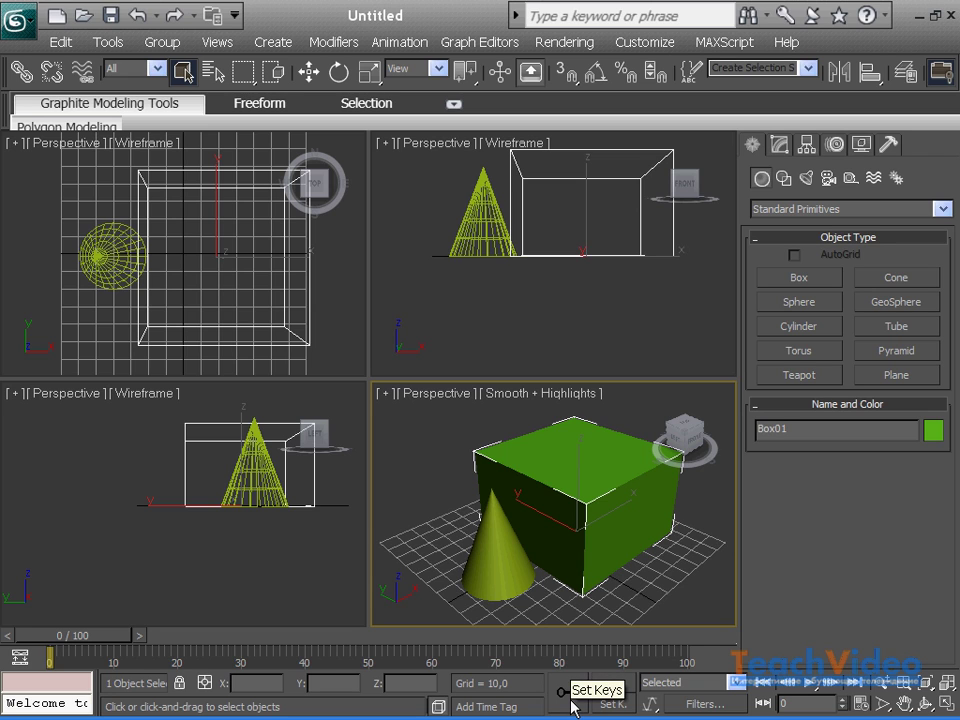
Step: Turn off Ignore Extents and keep Vertex Color as Box01's display channel
right_click(579, 500)
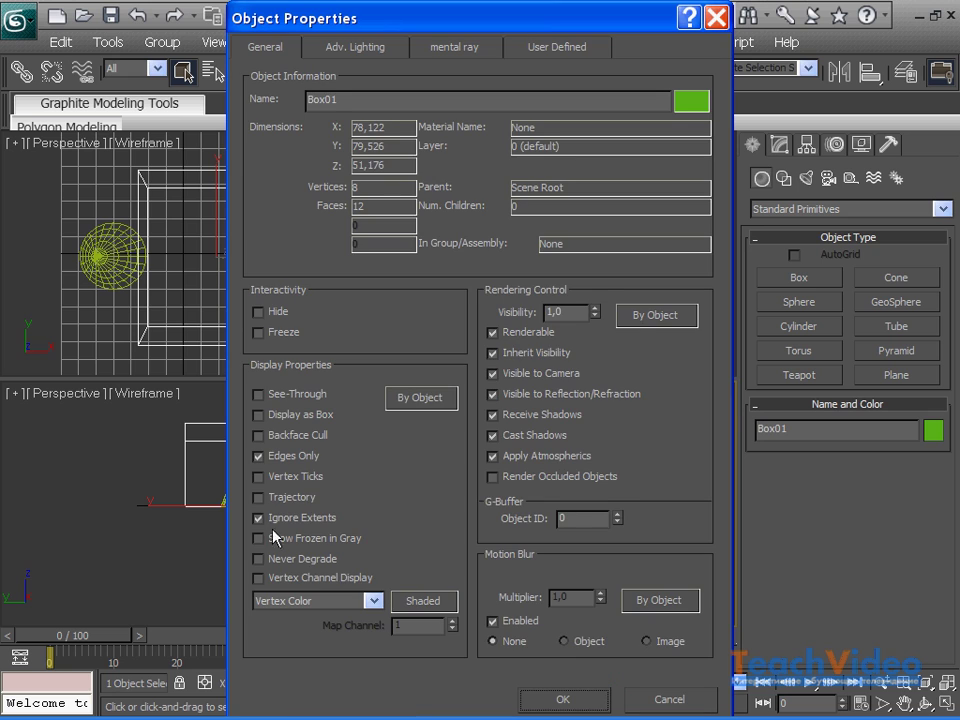
click(259, 518)
click(375, 600)
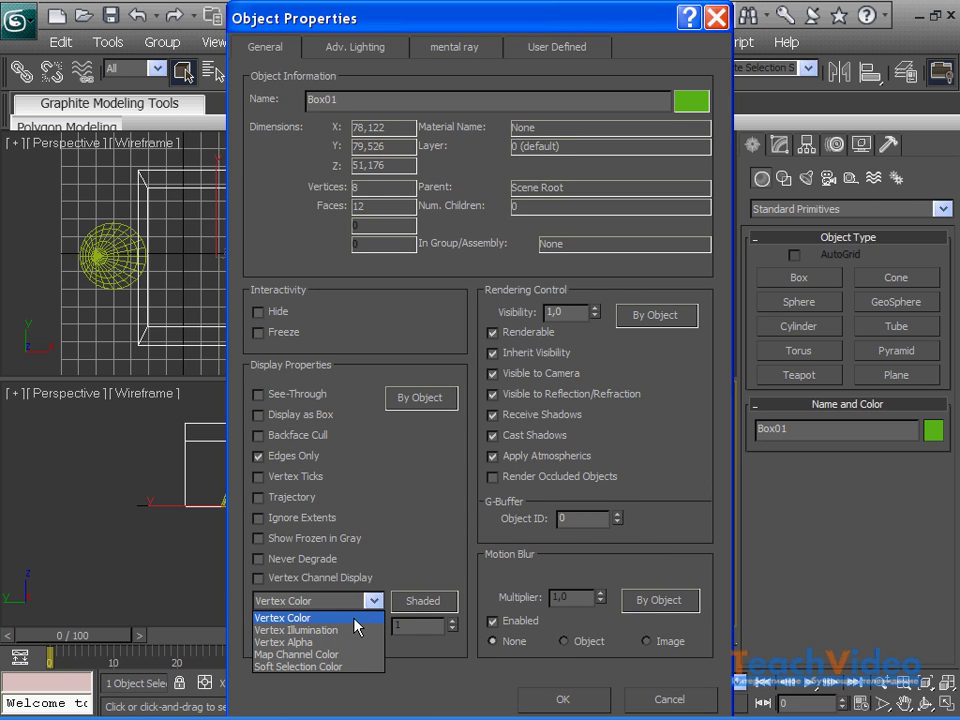
click(358, 618)
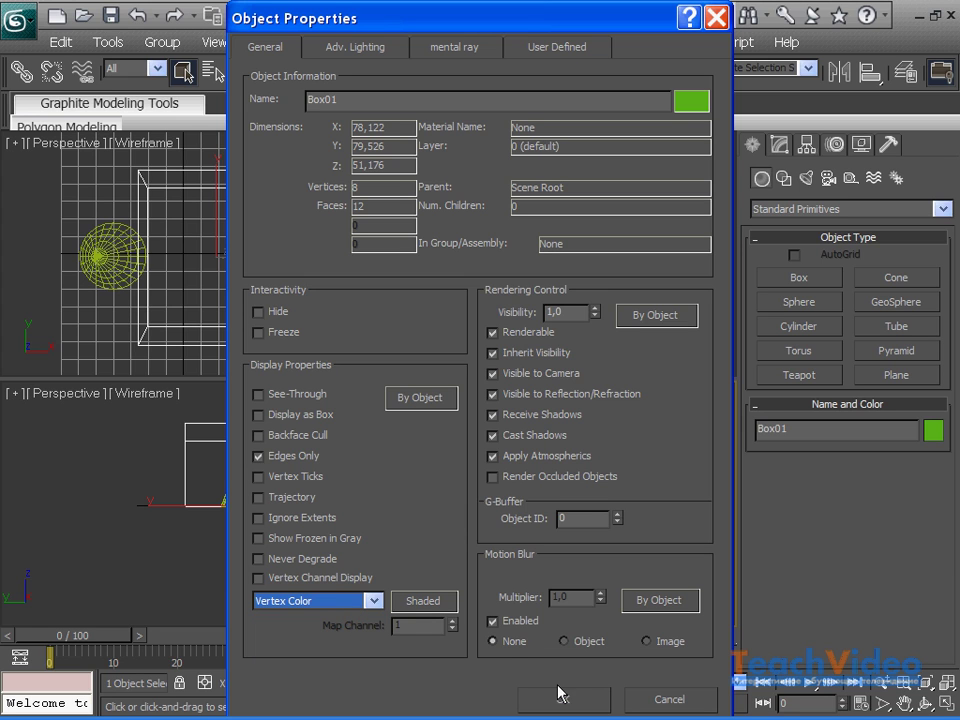